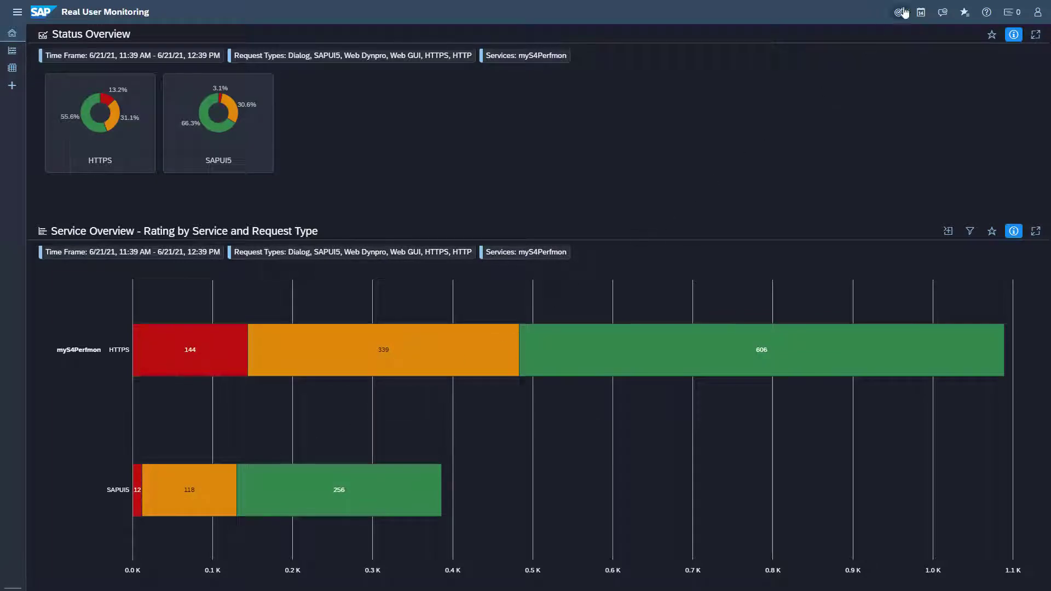
Set the service scope to the myS4Perfmon cloud service and confirm it.
click(902, 12)
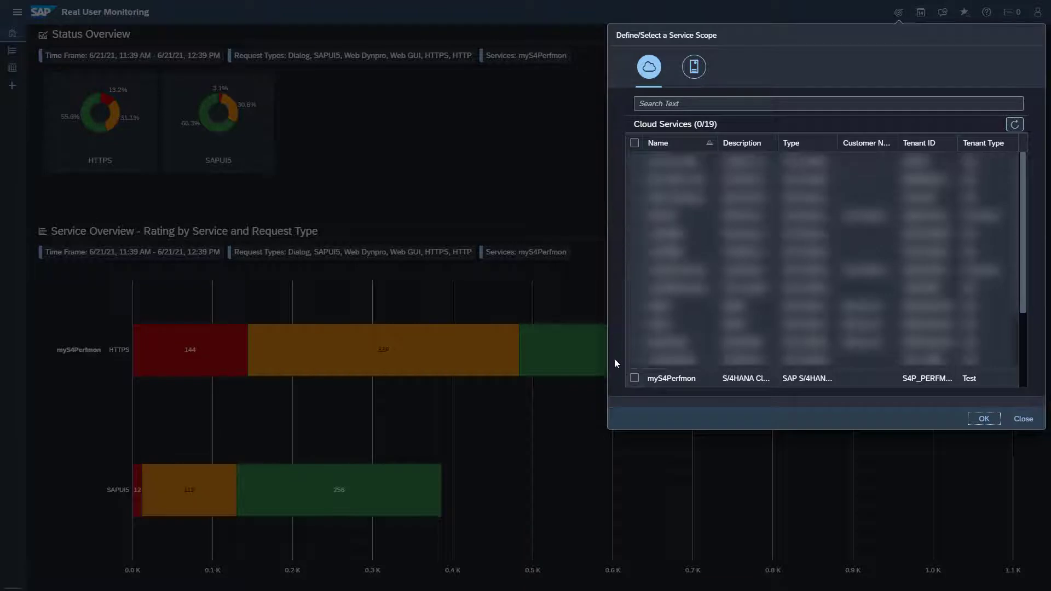
click(634, 379)
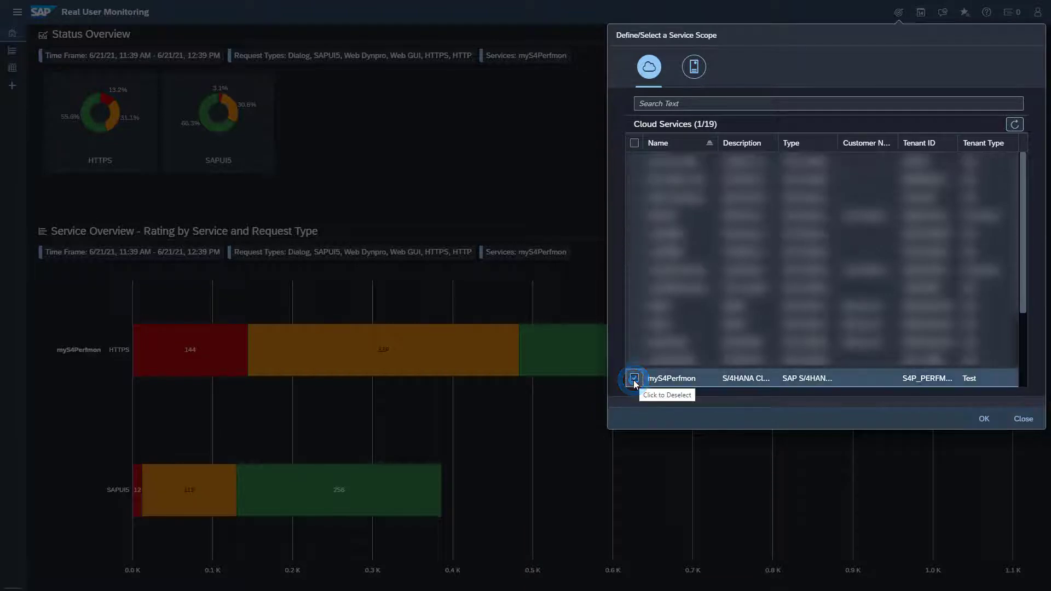
click(984, 419)
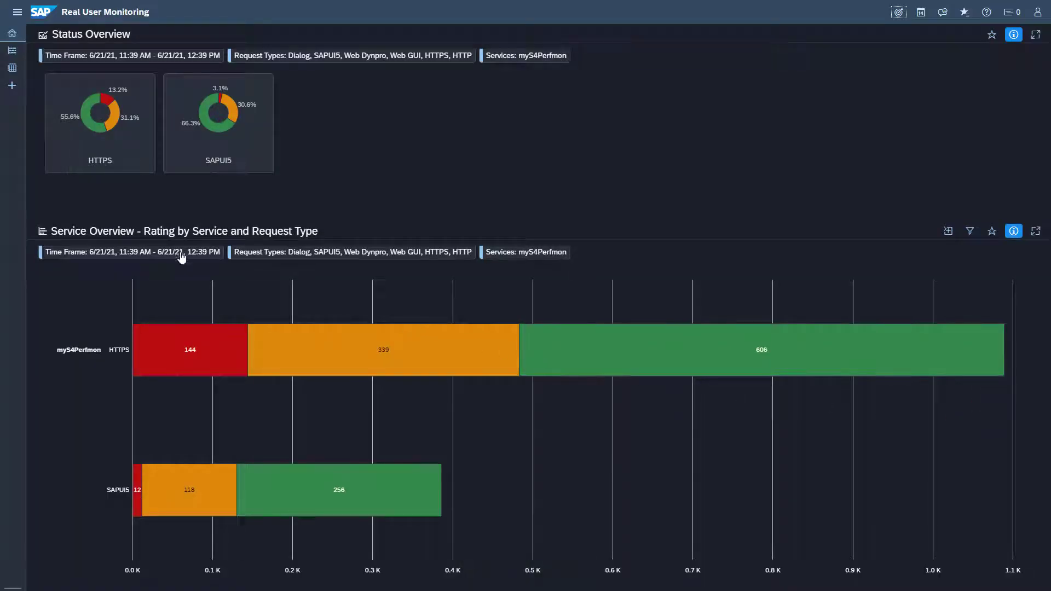
Go to the Analysis page and bring up its Filters dialog.
click(12, 69)
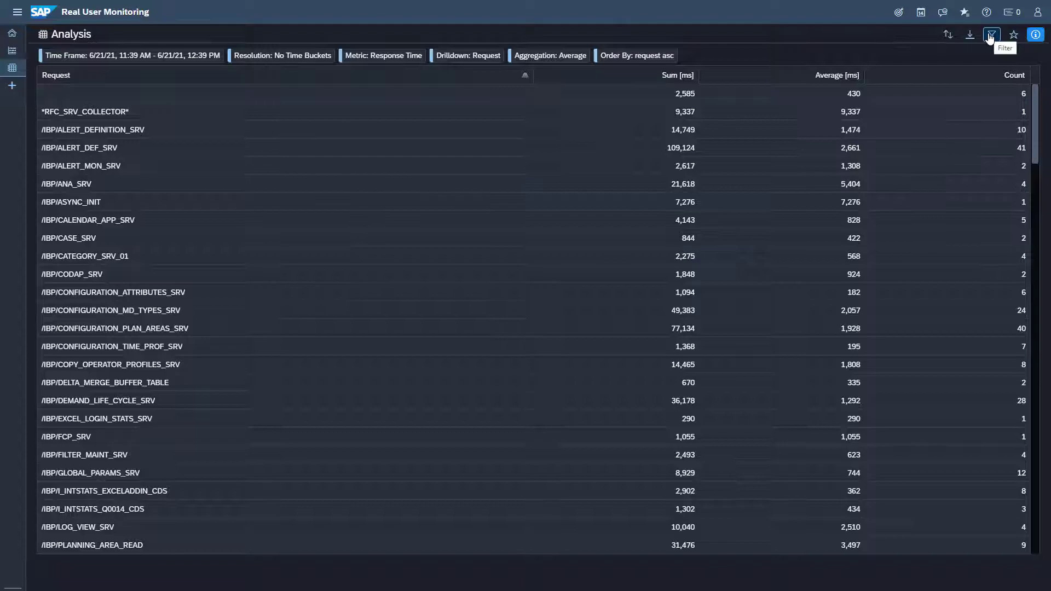
click(991, 36)
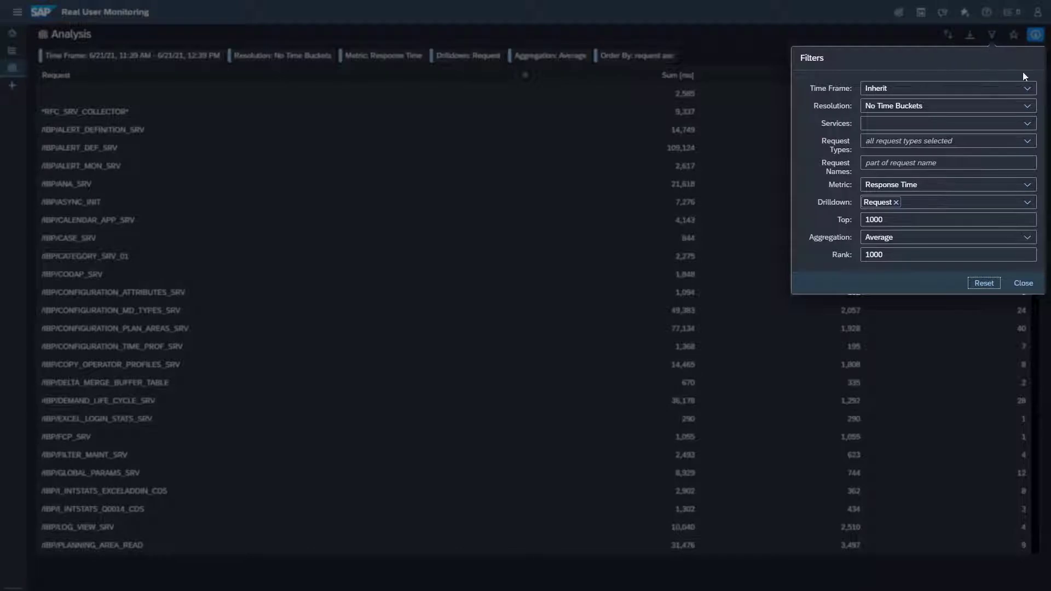
Filter the analysis to Last Week, SAPUI5 request type, and request names containing 'F'.
click(1030, 90)
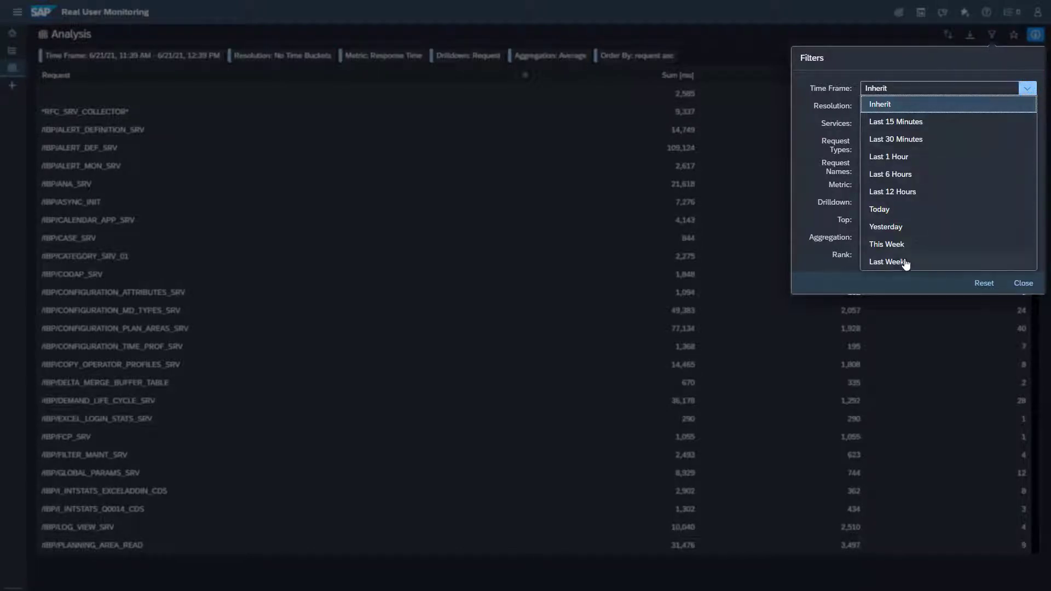
click(905, 261)
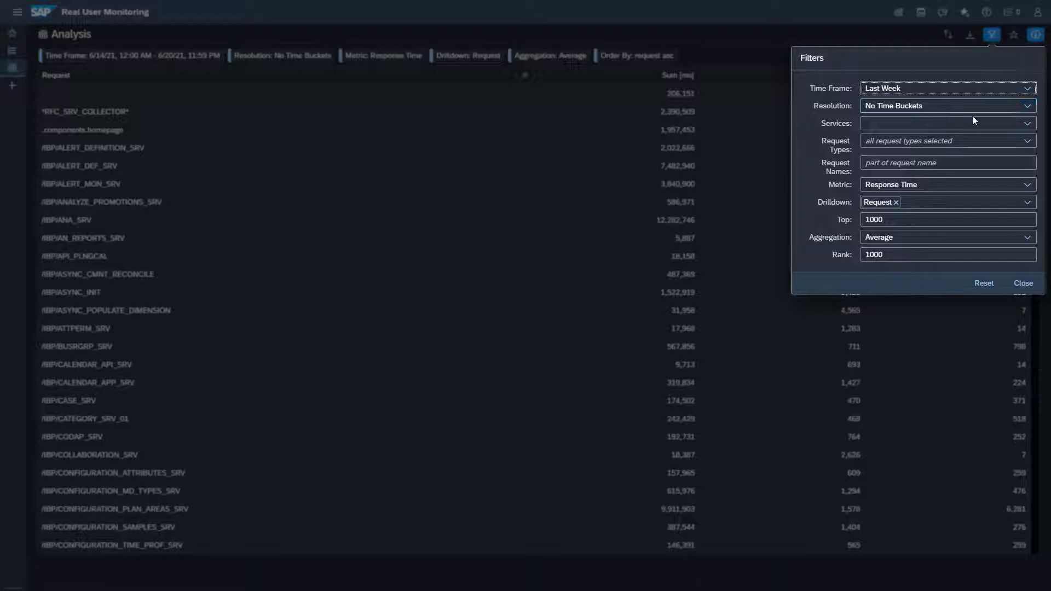
click(1032, 144)
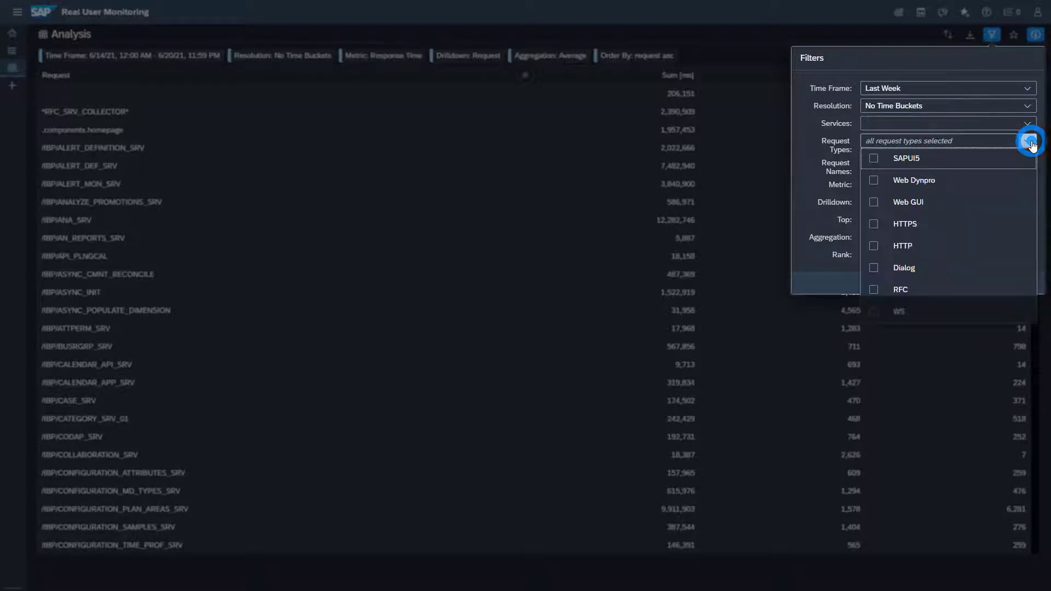
click(874, 159)
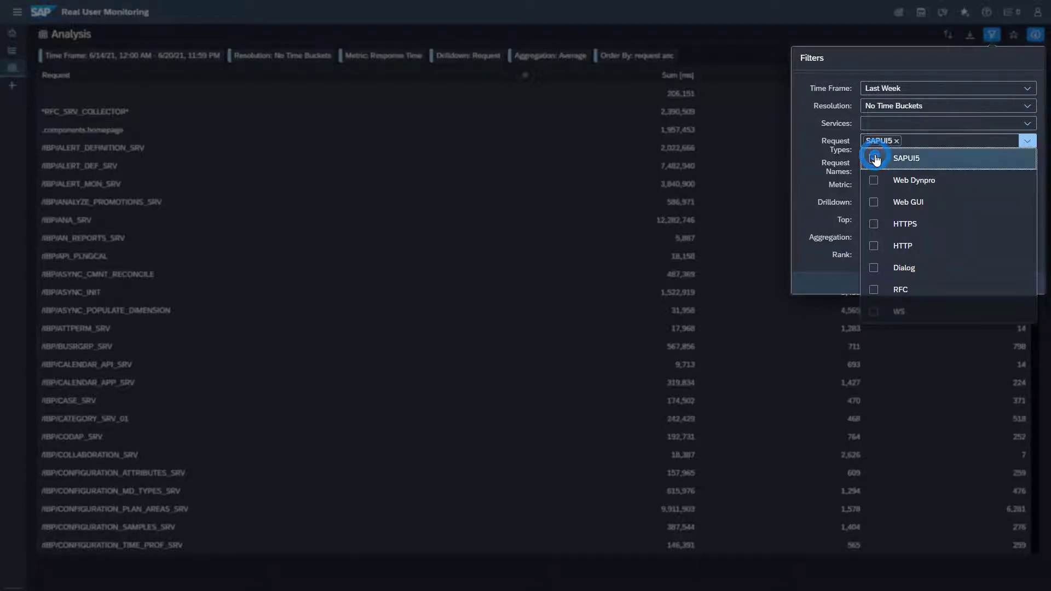
click(804, 142)
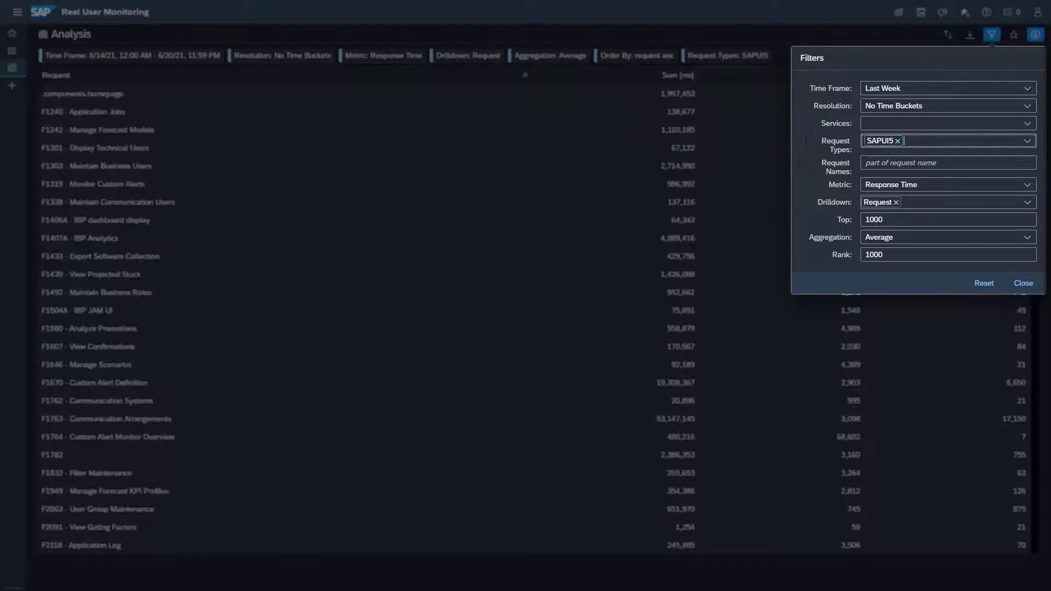
click(868, 160)
text(F)
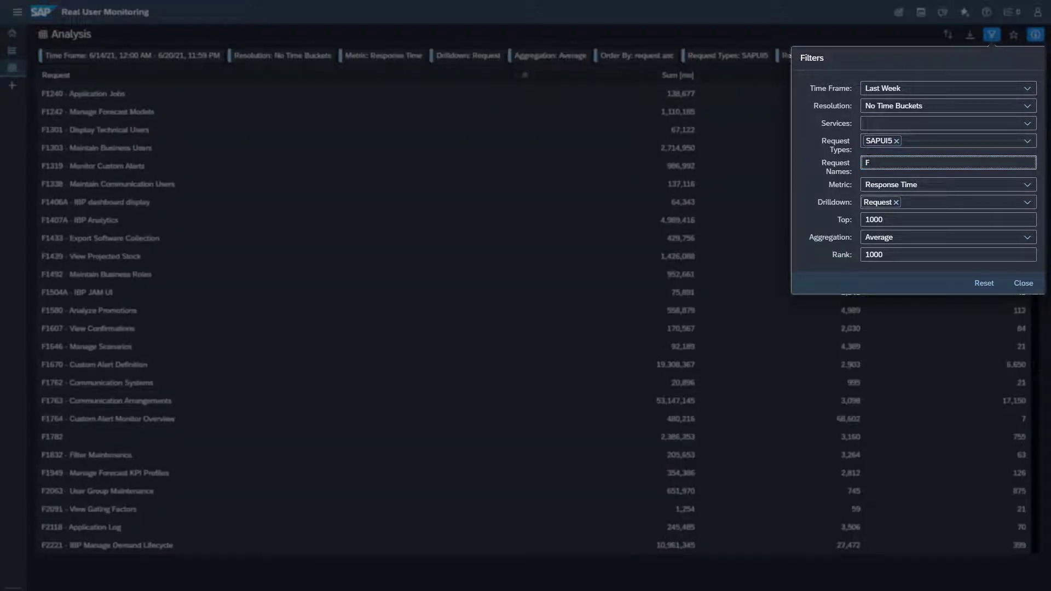
click(1027, 185)
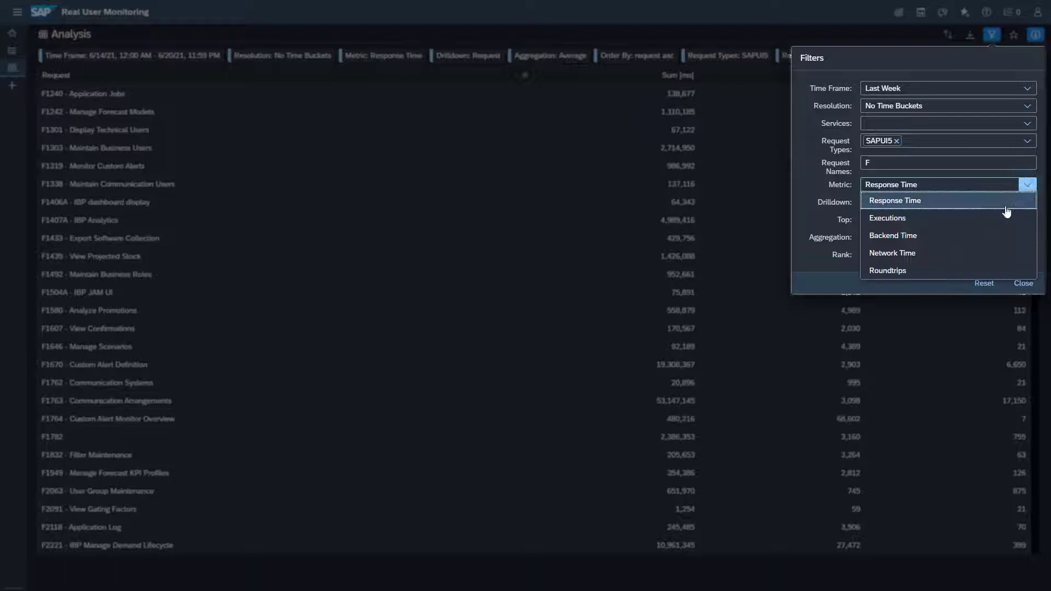
Switch the metric to Executions and add User Name as a drilldown, then close the filters.
click(1005, 220)
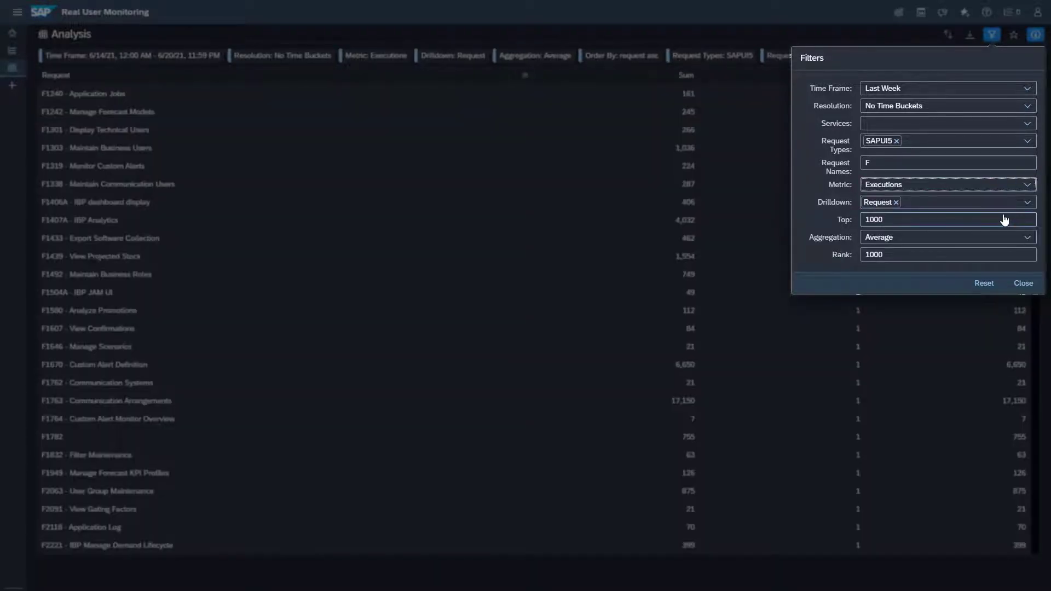
click(1033, 204)
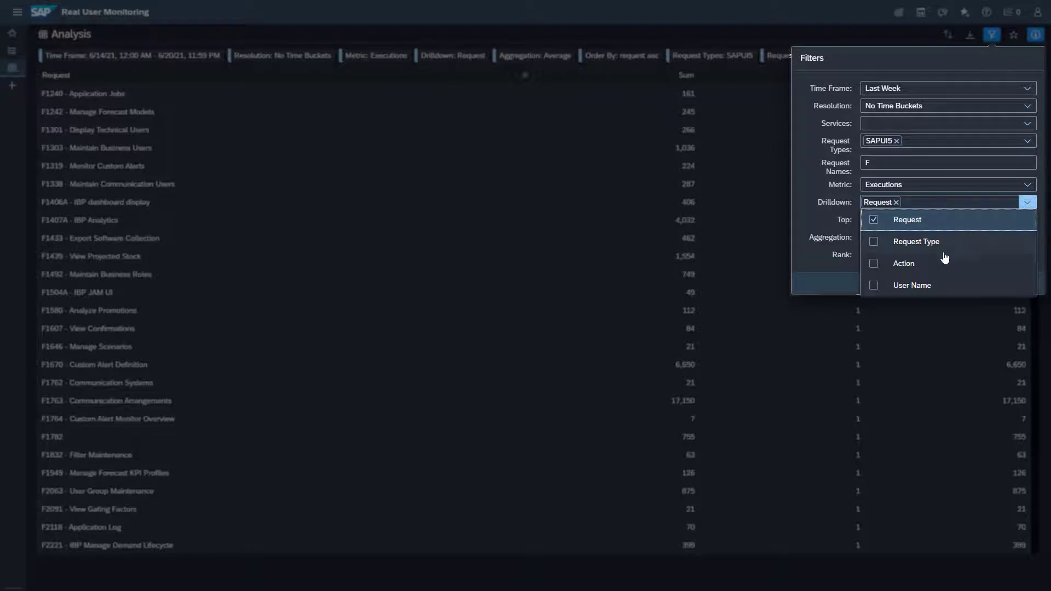
click(875, 285)
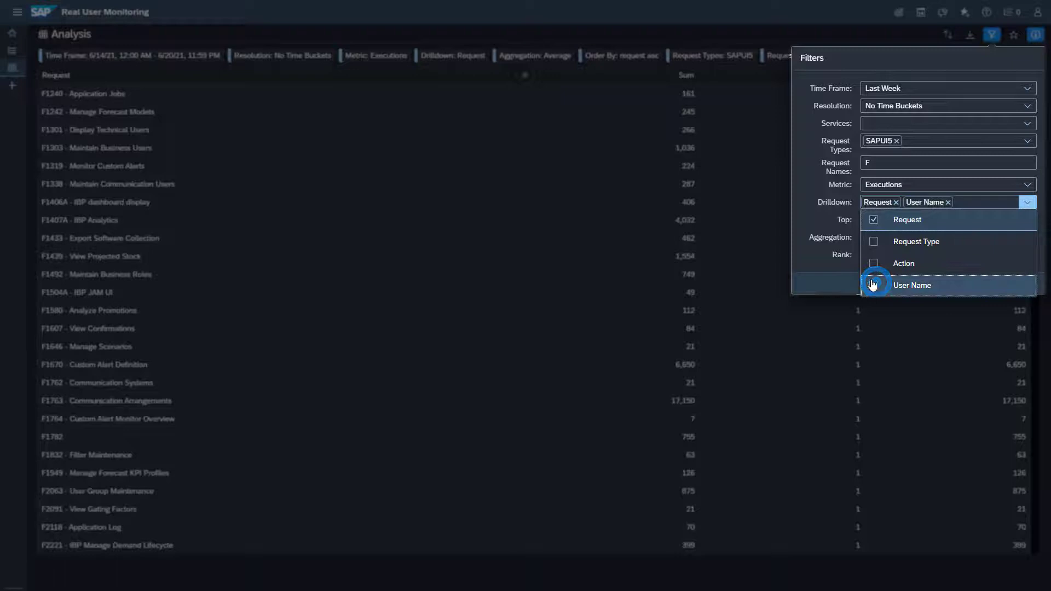
click(806, 210)
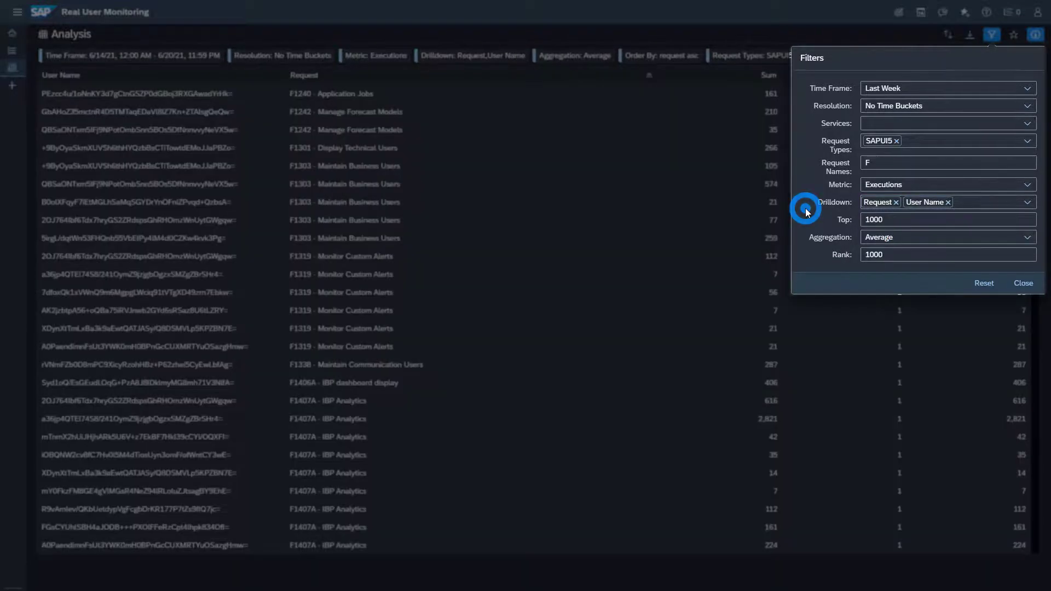
click(1021, 284)
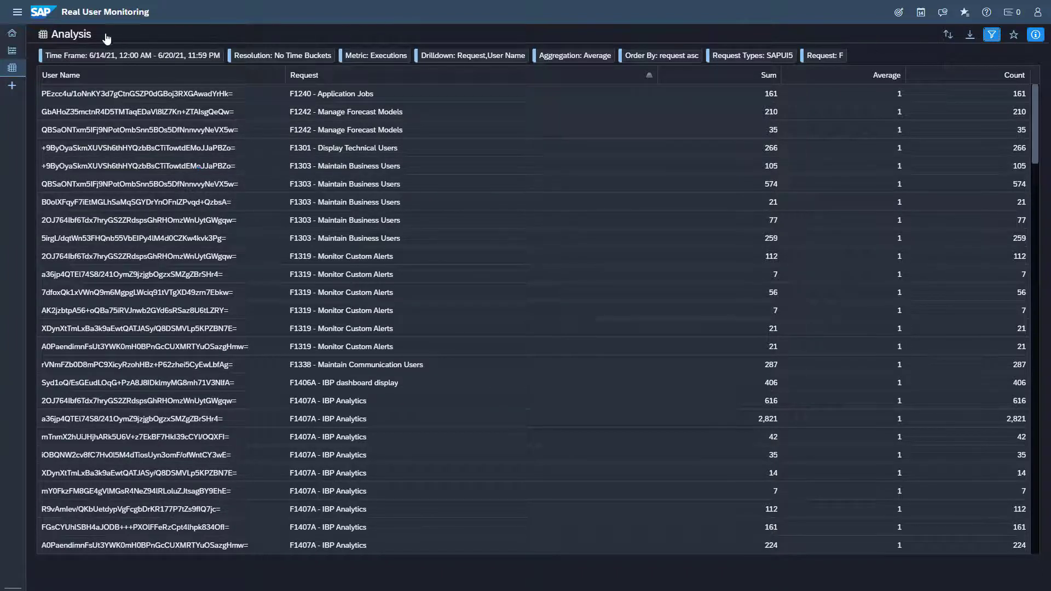
Add a new custom page and drag the Analysis tile onto it.
click(14, 88)
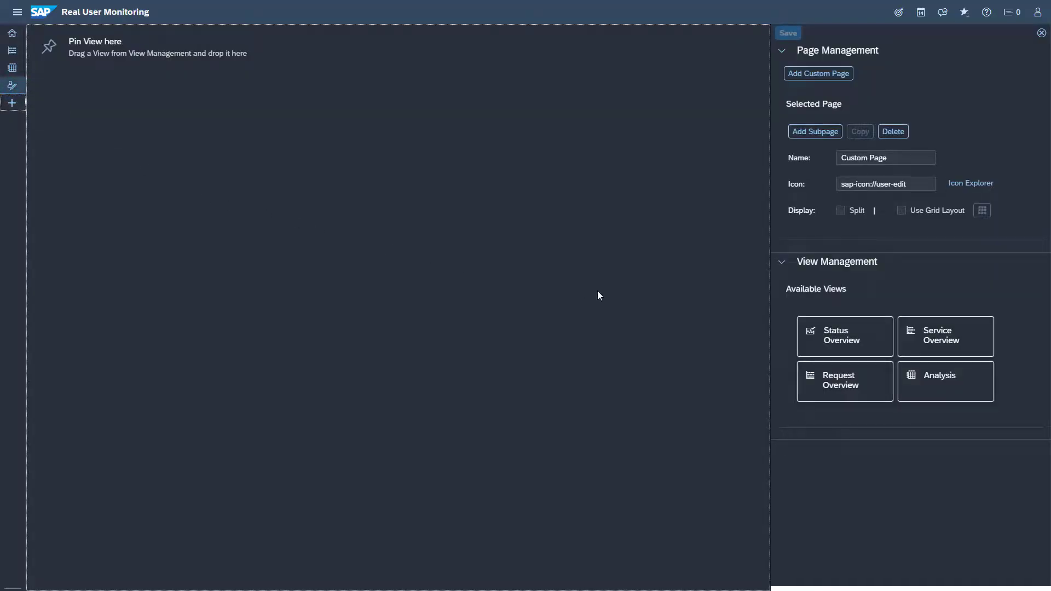
drag(945, 369, 611, 316)
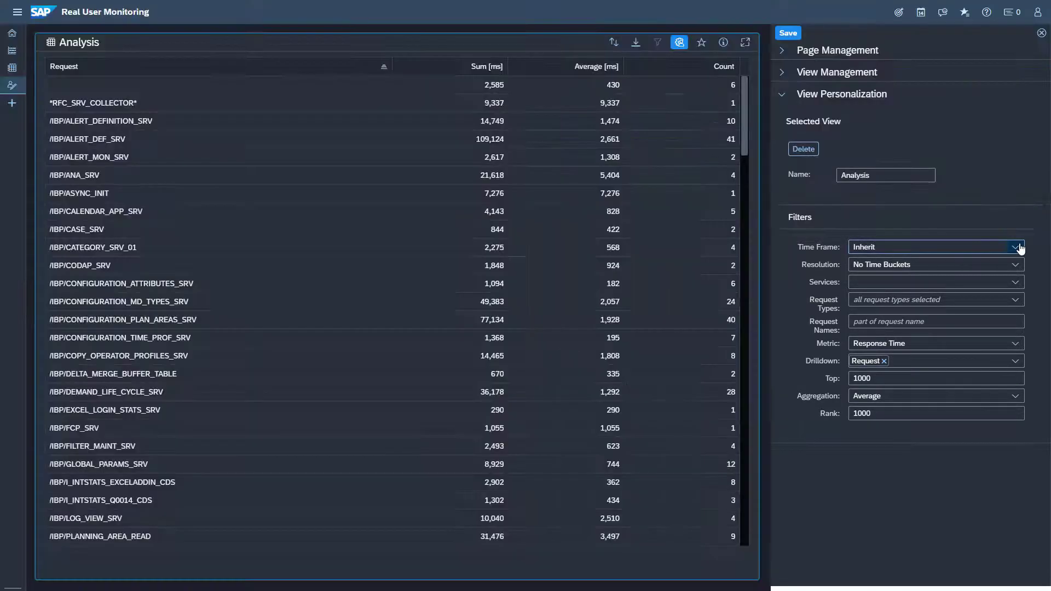
Filter the pinned view to Last Week, SAPUI5 requests, and request names containing 'F'.
click(1020, 247)
click(958, 421)
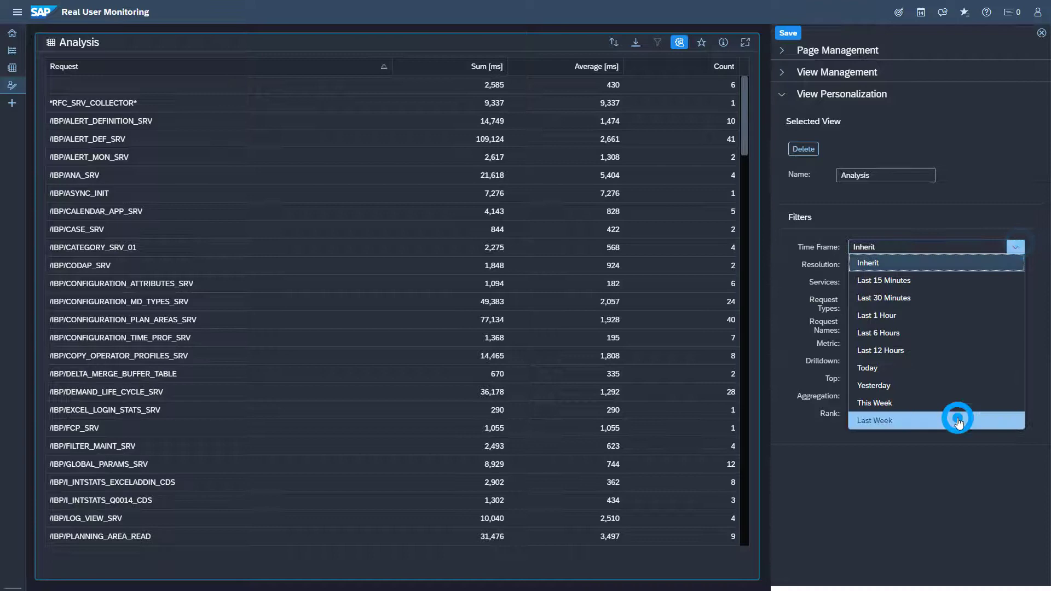
click(1014, 300)
click(863, 318)
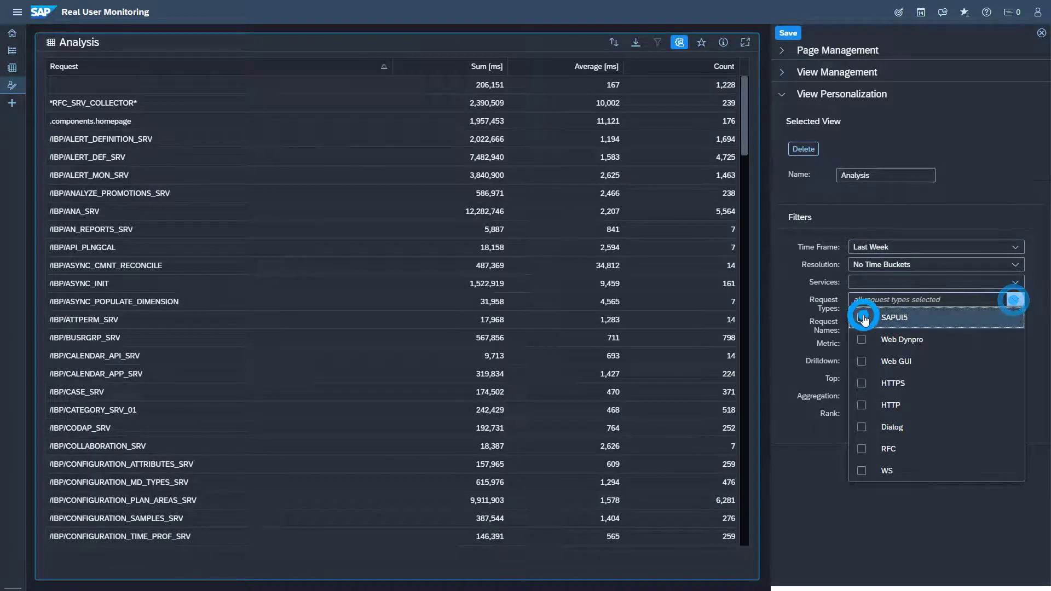
click(797, 313)
click(876, 322)
text(F)
Set the pinned view's metric to Executions with a User Name drilldown.
click(1014, 344)
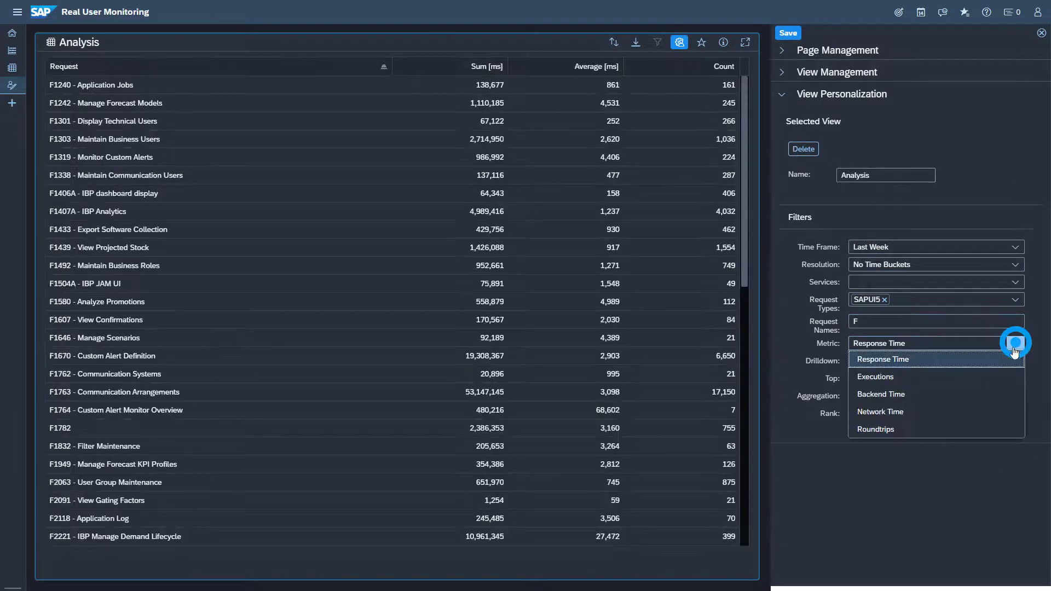
click(1002, 375)
click(1015, 361)
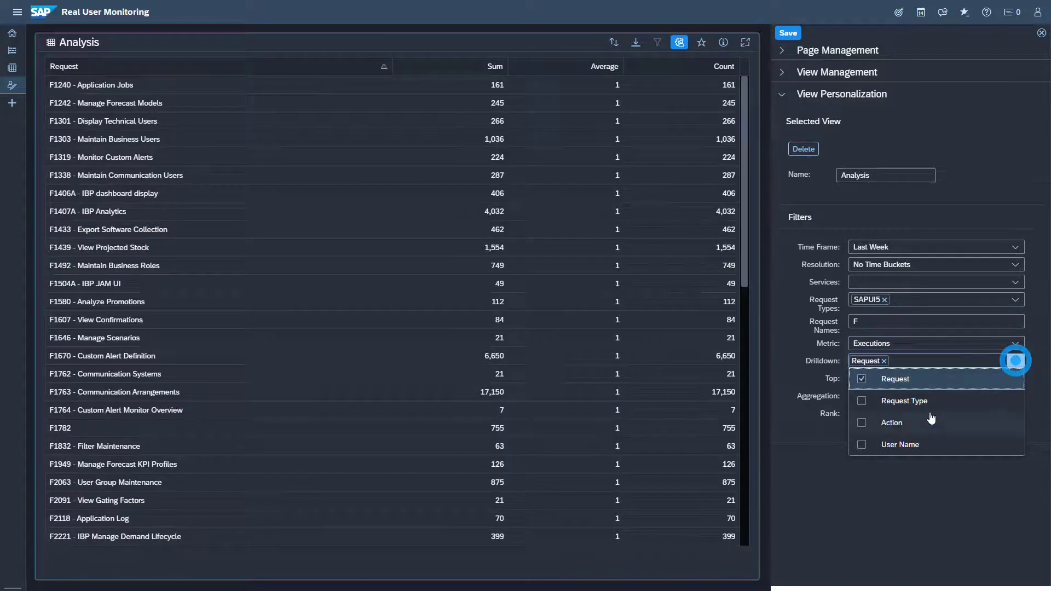
click(862, 445)
click(795, 362)
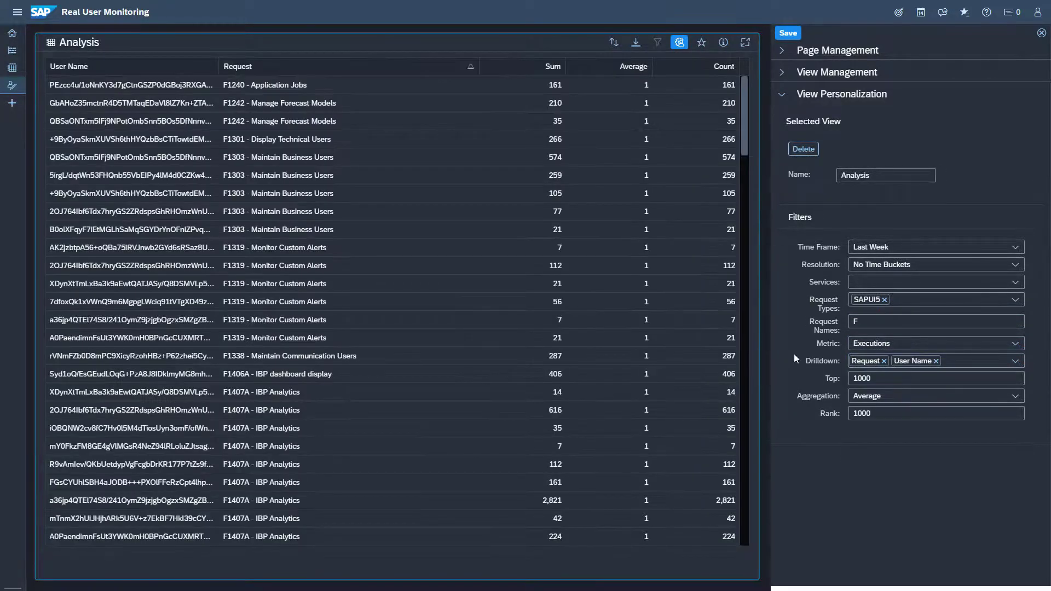
Rename the view to 'My Analysis', save the custom page, and close the settings panel.
click(840, 174)
text(My)
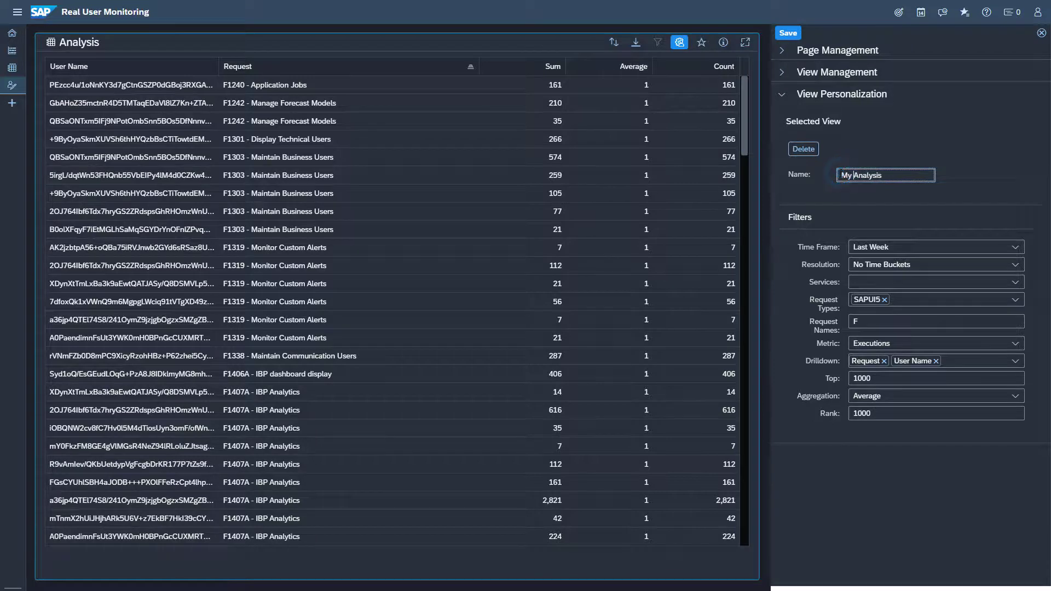
click(786, 35)
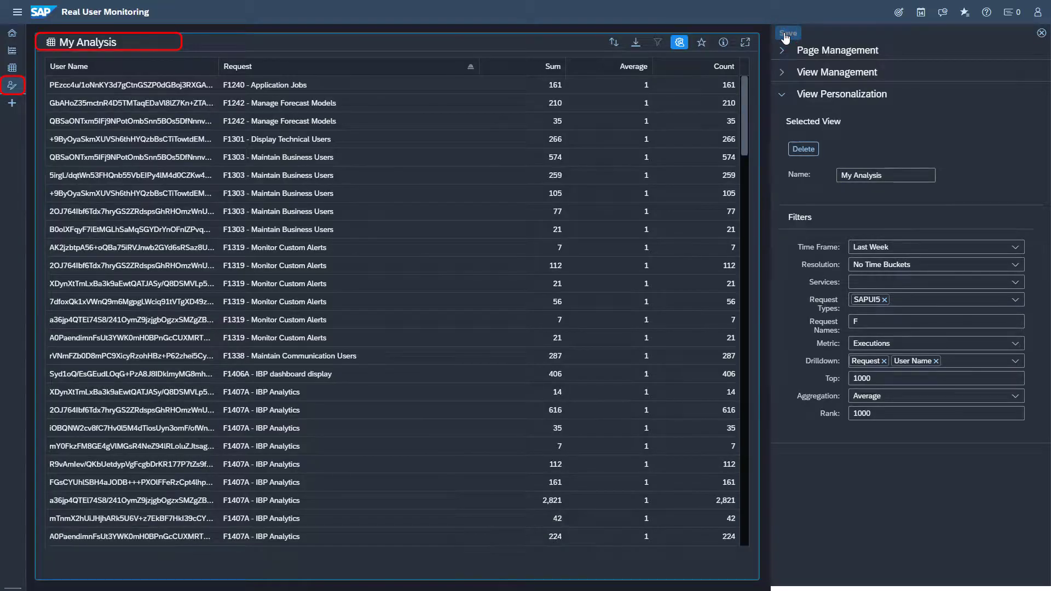
click(1042, 33)
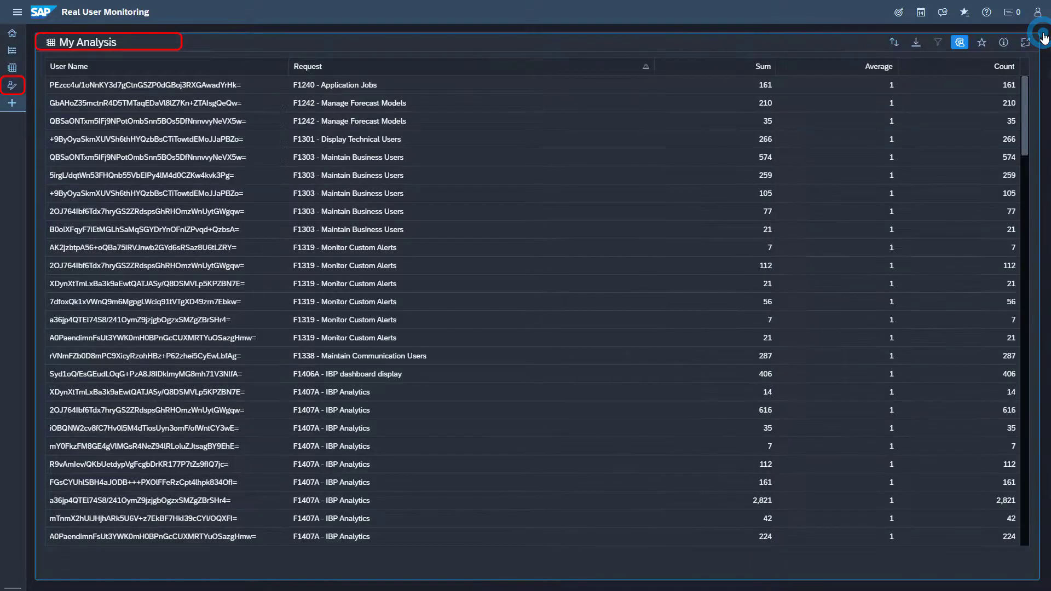